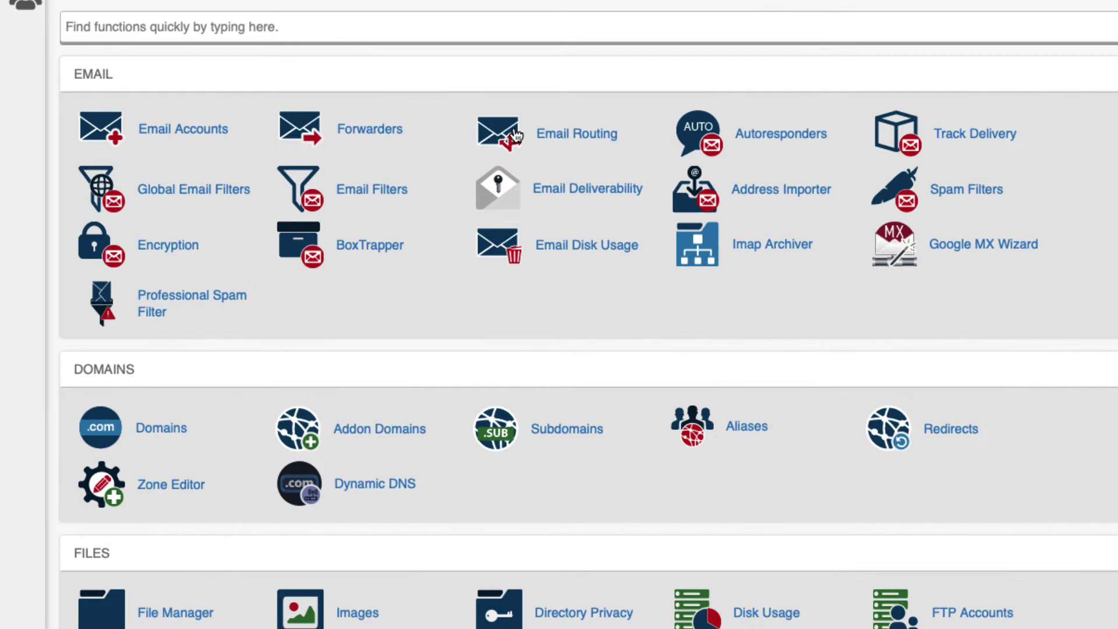
# - Switch cinnamonwaffles.xyz's email routing to Local Mail Exchanger and save
pyautogui.click(550, 132)
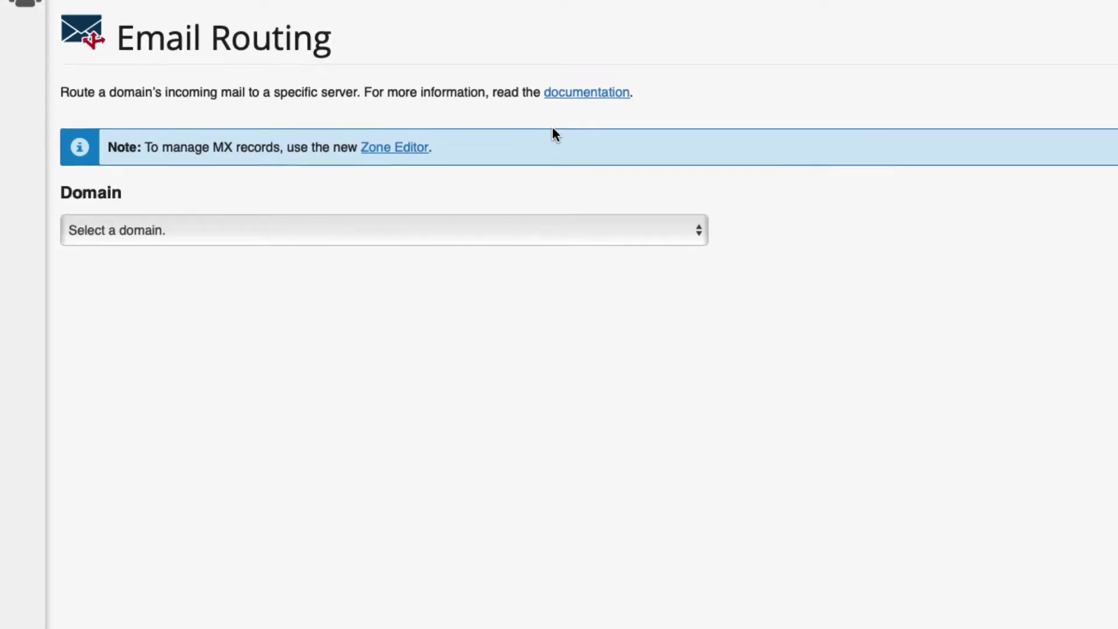
pyautogui.click(722, 181)
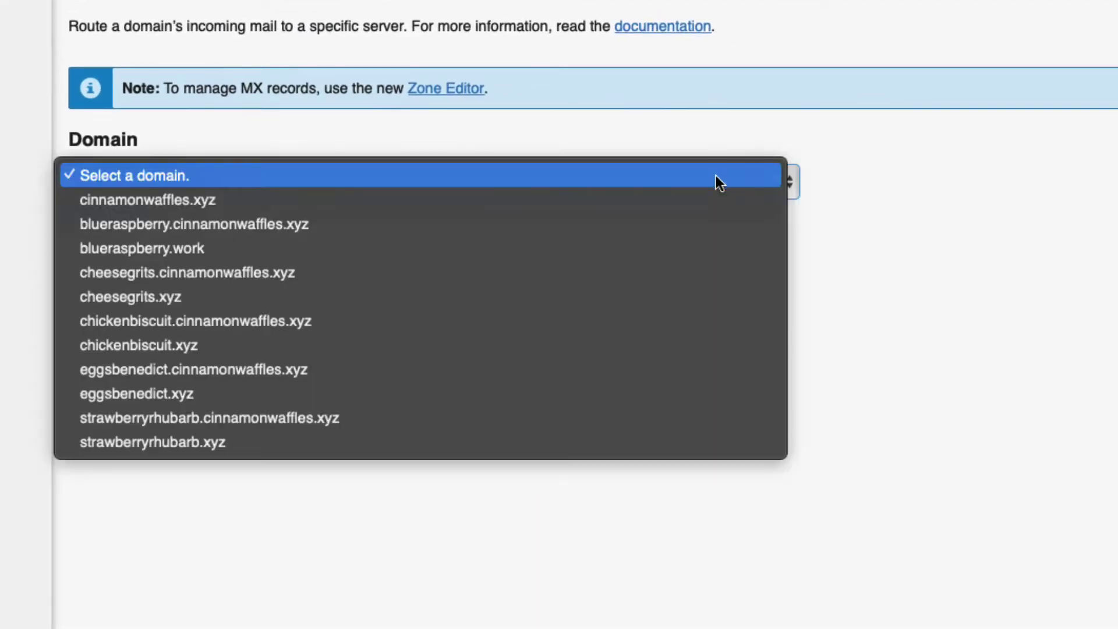
pyautogui.click(688, 201)
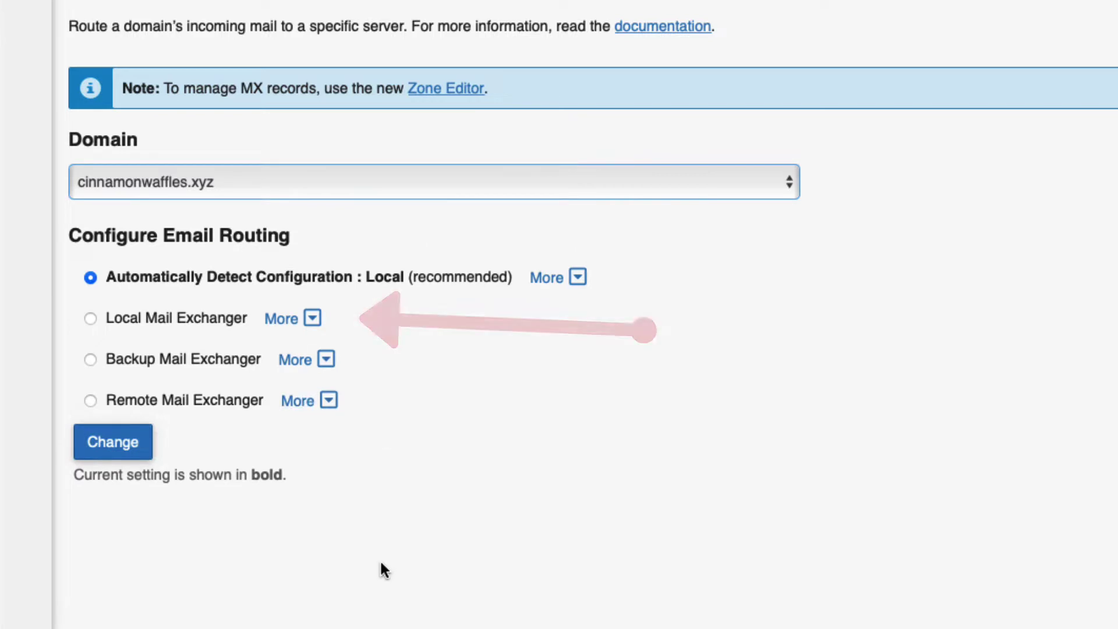
pyautogui.click(90, 318)
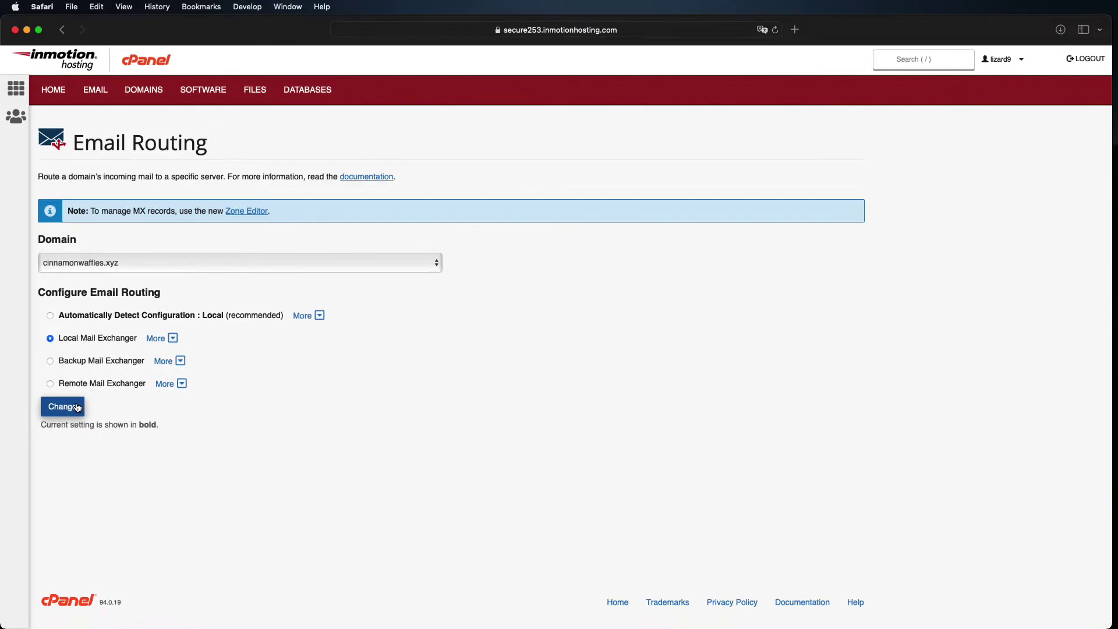
pyautogui.click(78, 410)
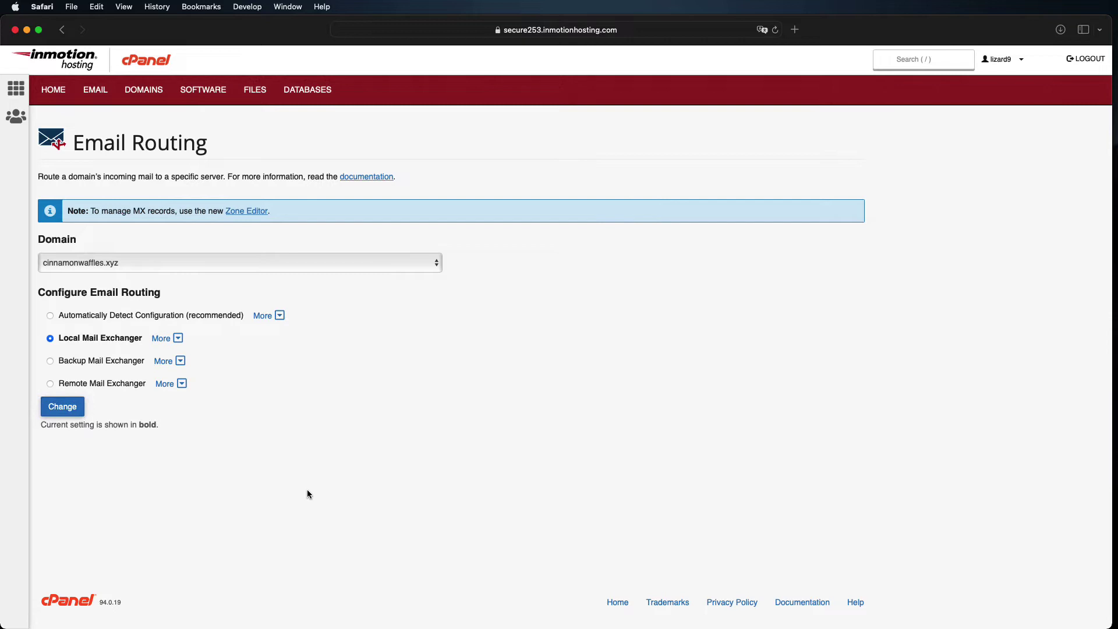
# - Open the Zone Editor's add-MX-record form for cinnamonwaffles.xyz
pyautogui.click(153, 73)
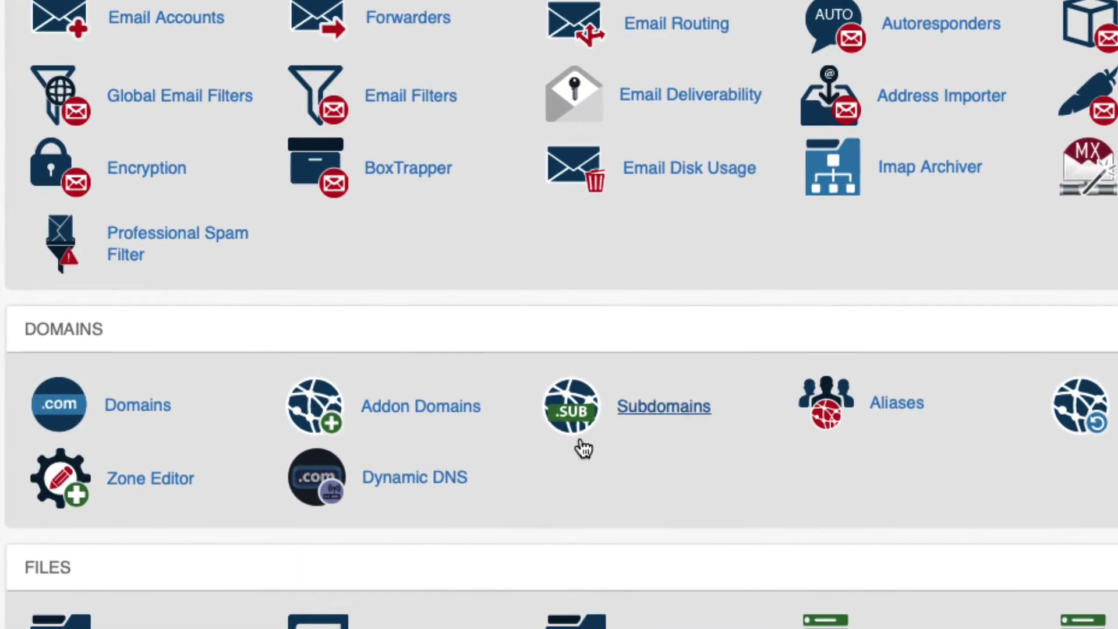
pyautogui.click(130, 482)
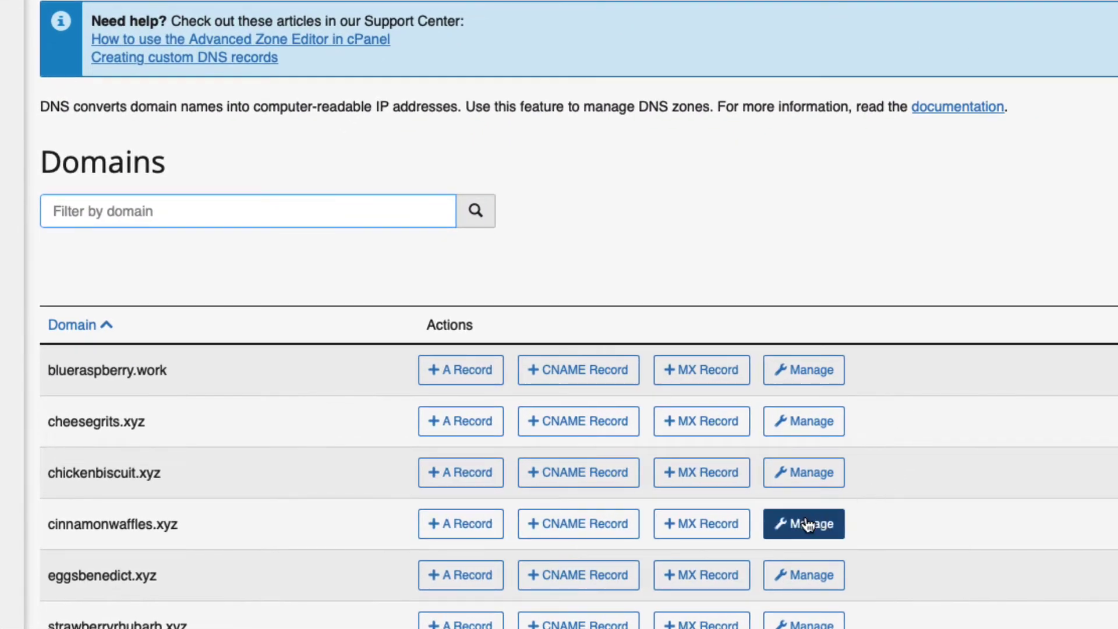
pyautogui.click(688, 535)
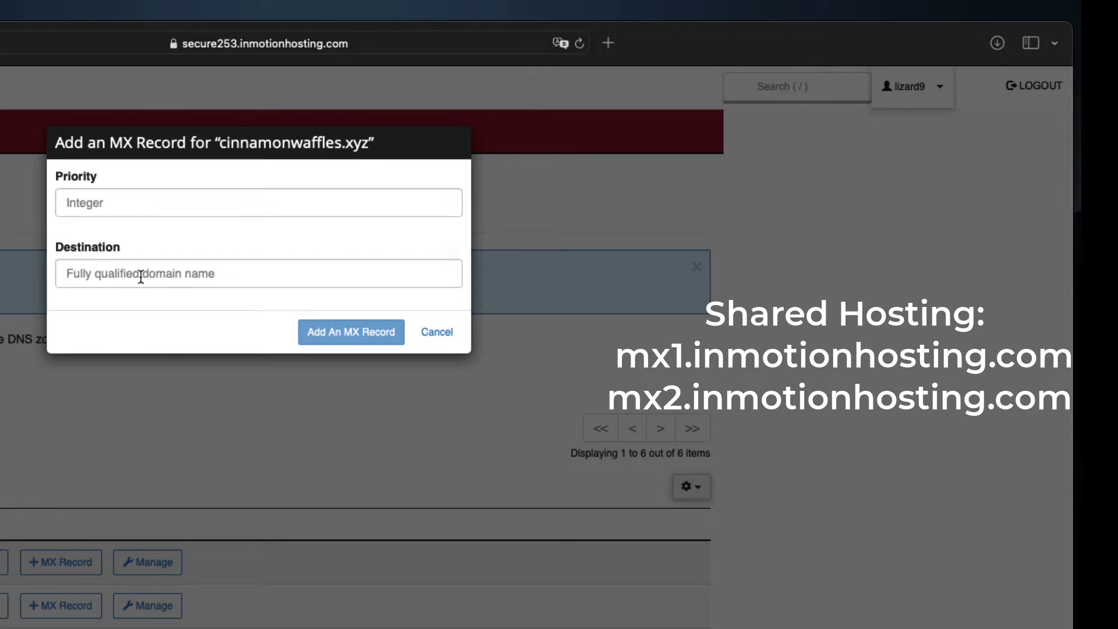
# - Add an MX record with priority 10 and destination mx1.inmotionhosting.com
pyautogui.click(140, 276)
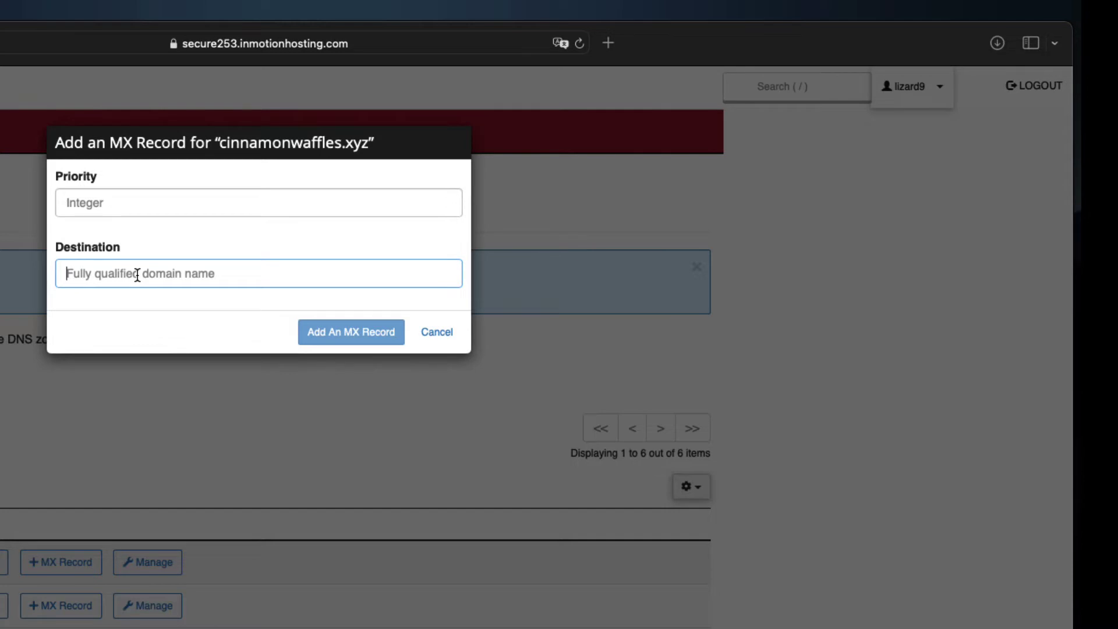
pyautogui.click(129, 201)
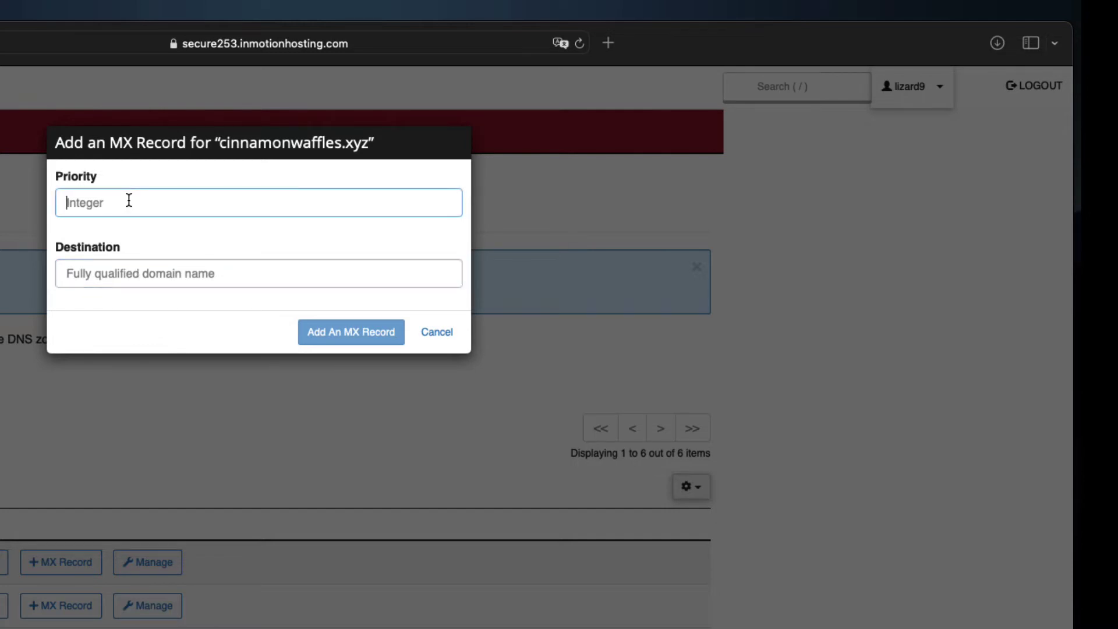
pyautogui.write('10')
pyautogui.click(109, 269)
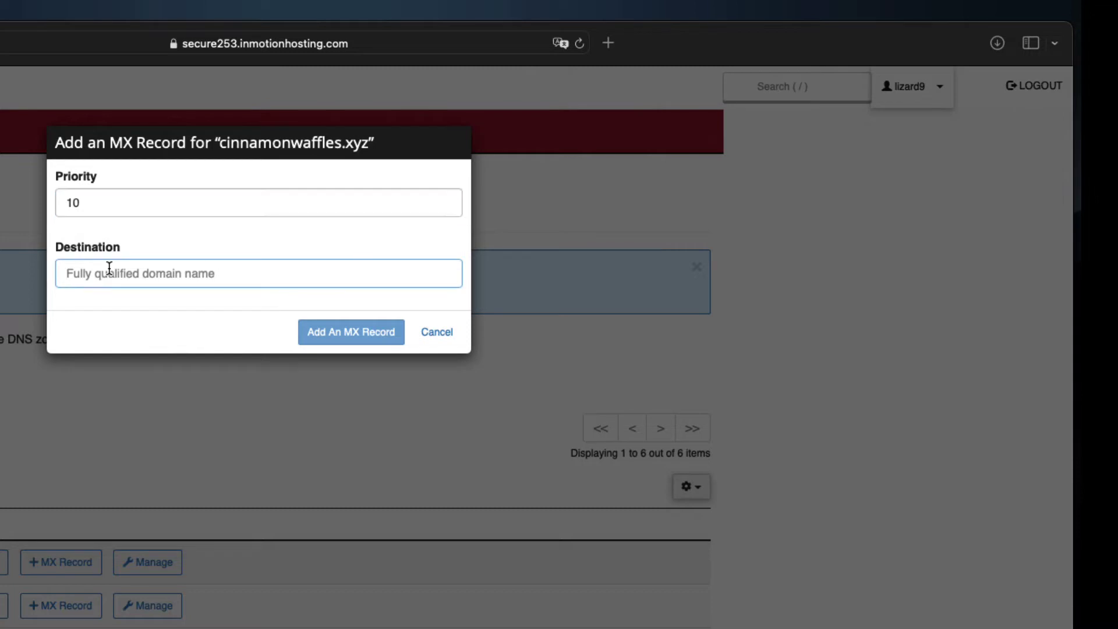
pyautogui.write('mx1.inmotionhosting.com')
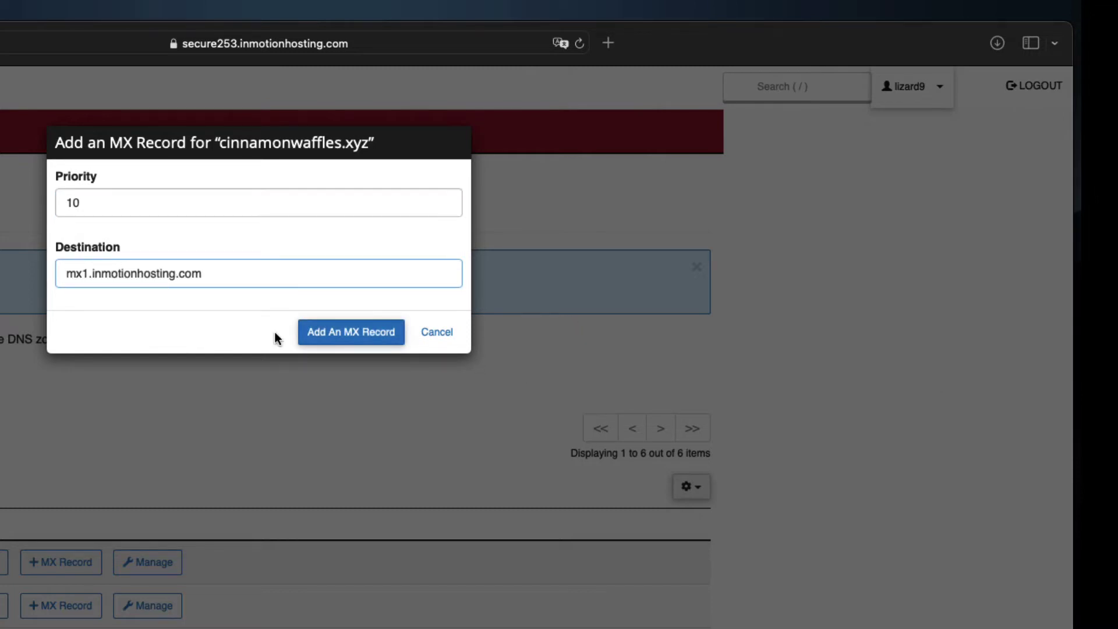
pyautogui.click(335, 333)
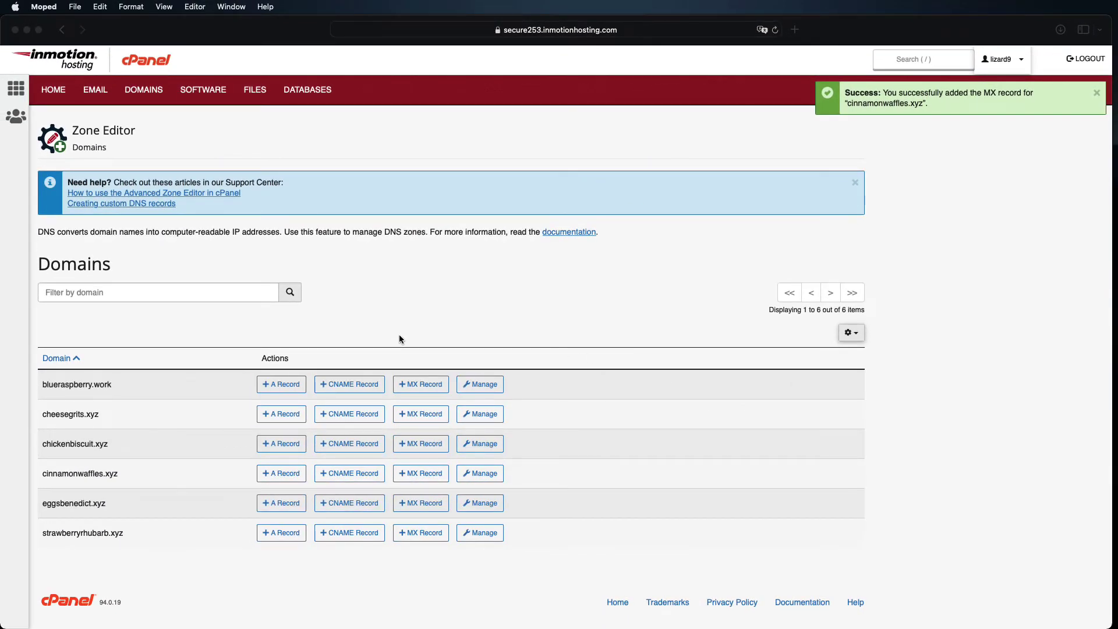
# - Add a cinnamonwaffles.xyz MX record with priority 20 and destination mx2.inmotionhosting.com
pyautogui.click(413, 477)
pyautogui.click(414, 478)
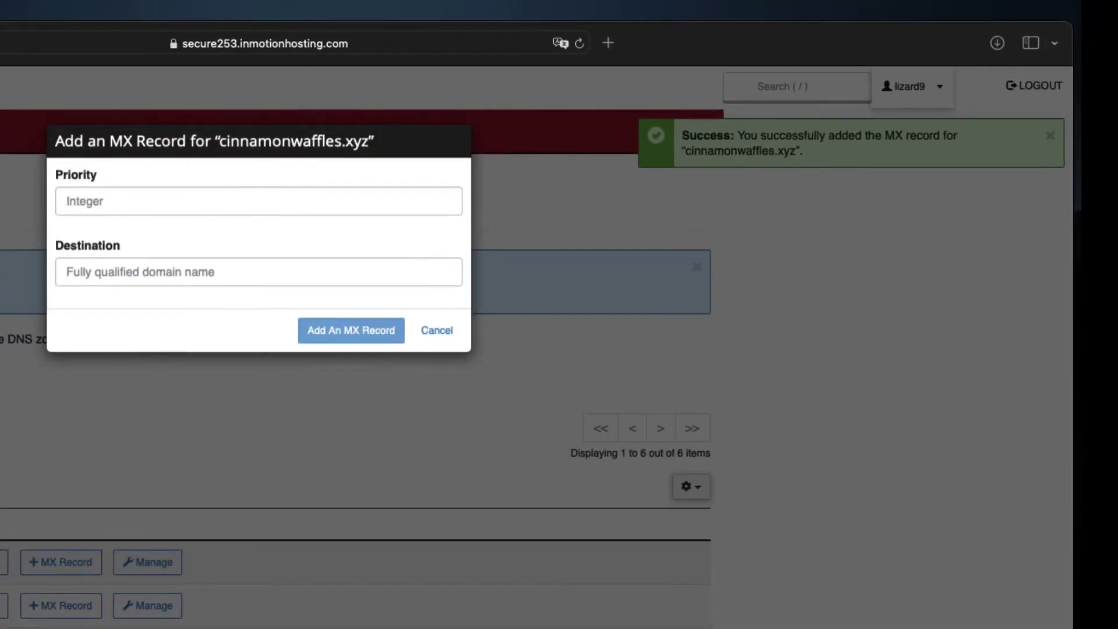
pyautogui.click(201, 199)
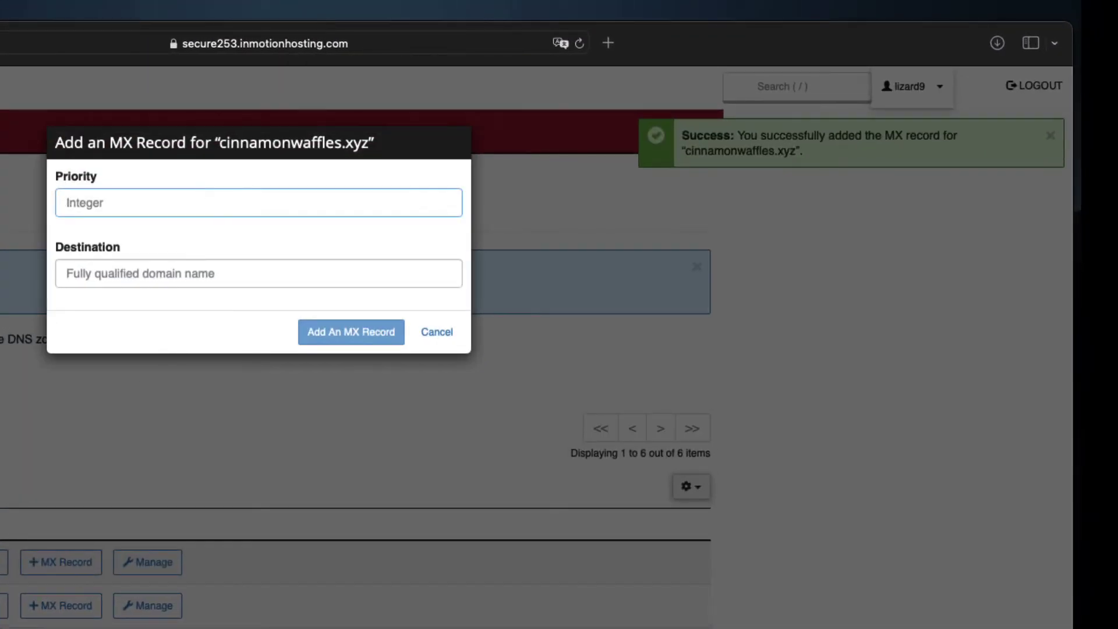
pyautogui.write('20')
pyautogui.click(151, 266)
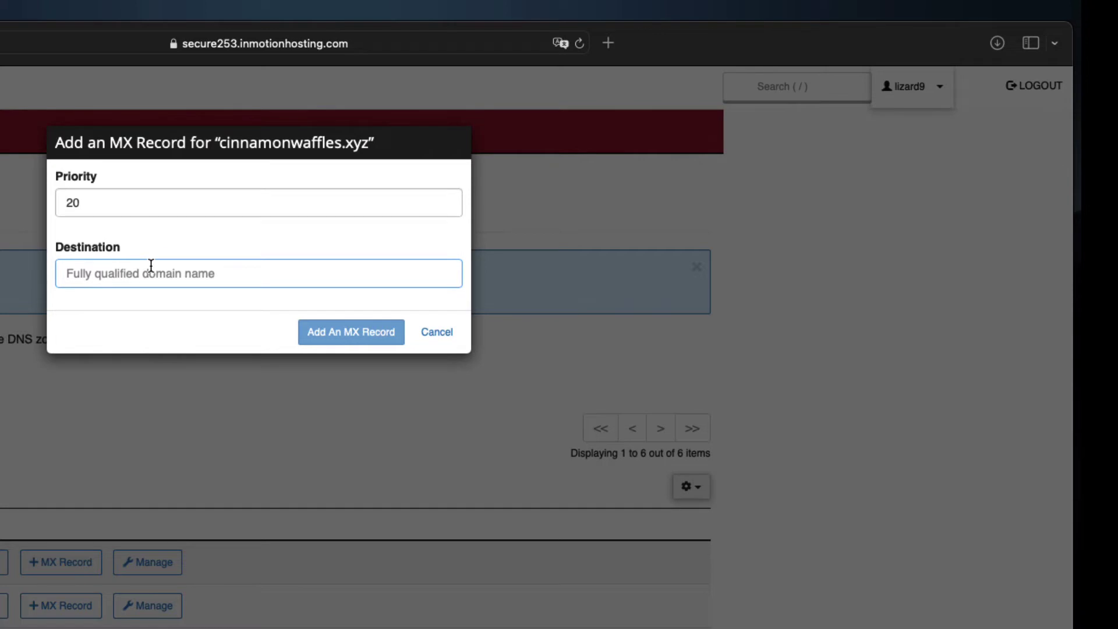
pyautogui.write('mx2.inmotionhosting.com')
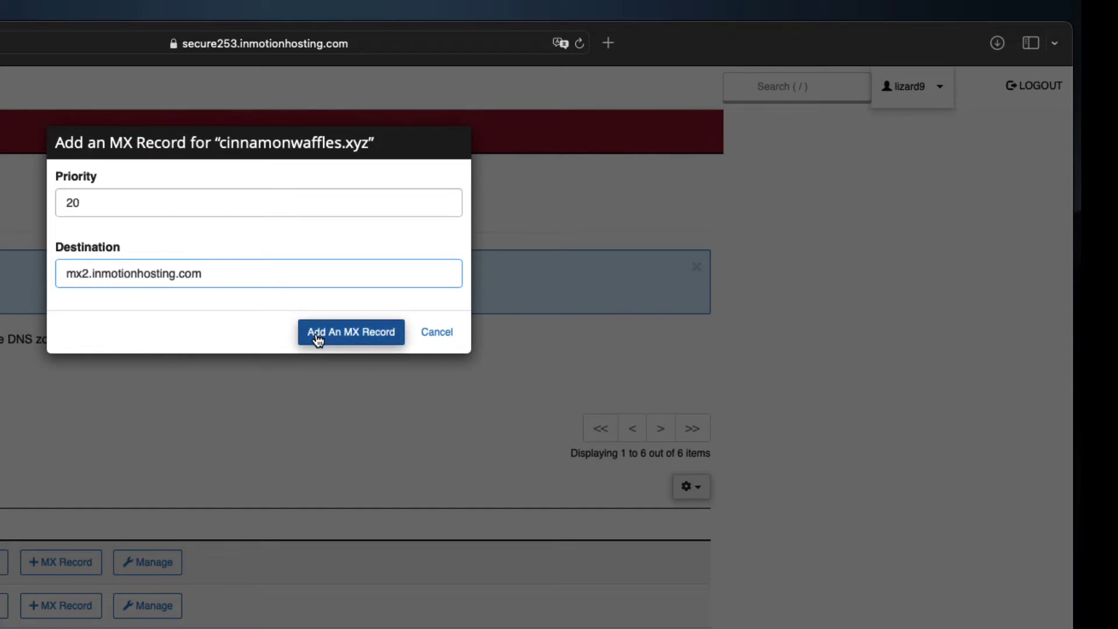
pyautogui.click(317, 336)
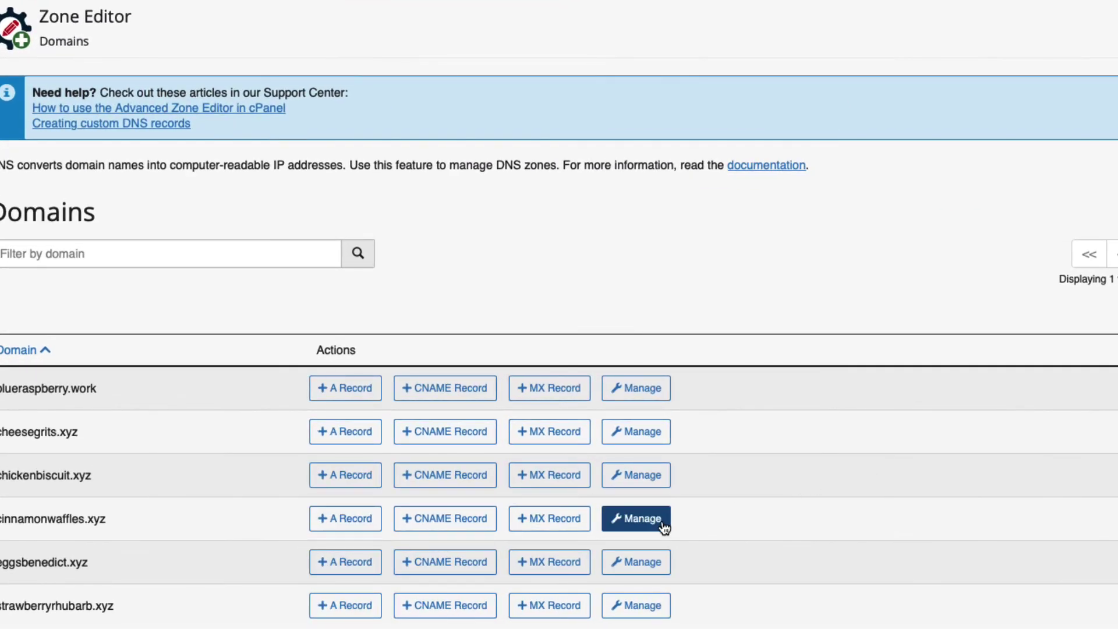
# - Delete the priority 0 MX record from cinnamonwaffles.xyz's zone records
pyautogui.click(661, 520)
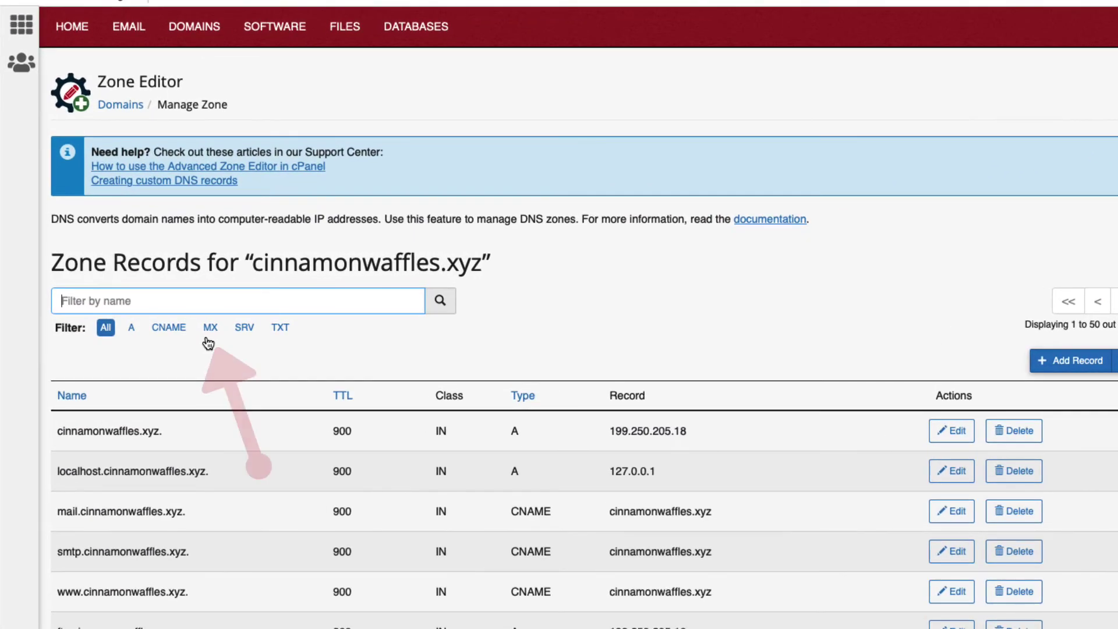
pyautogui.click(210, 327)
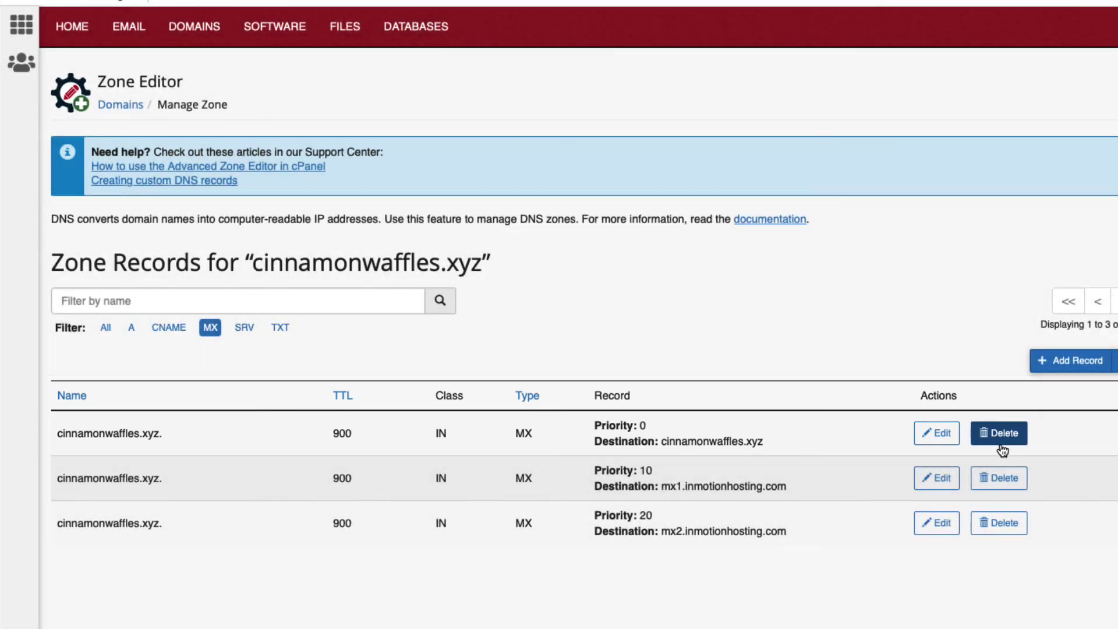
pyautogui.click(1002, 434)
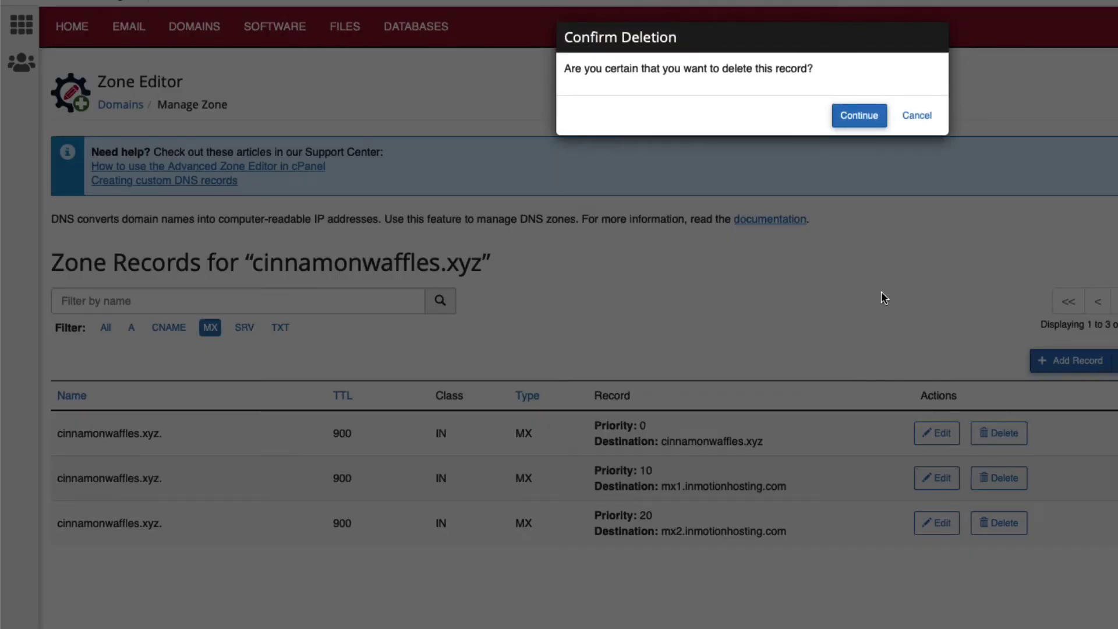
pyautogui.click(857, 125)
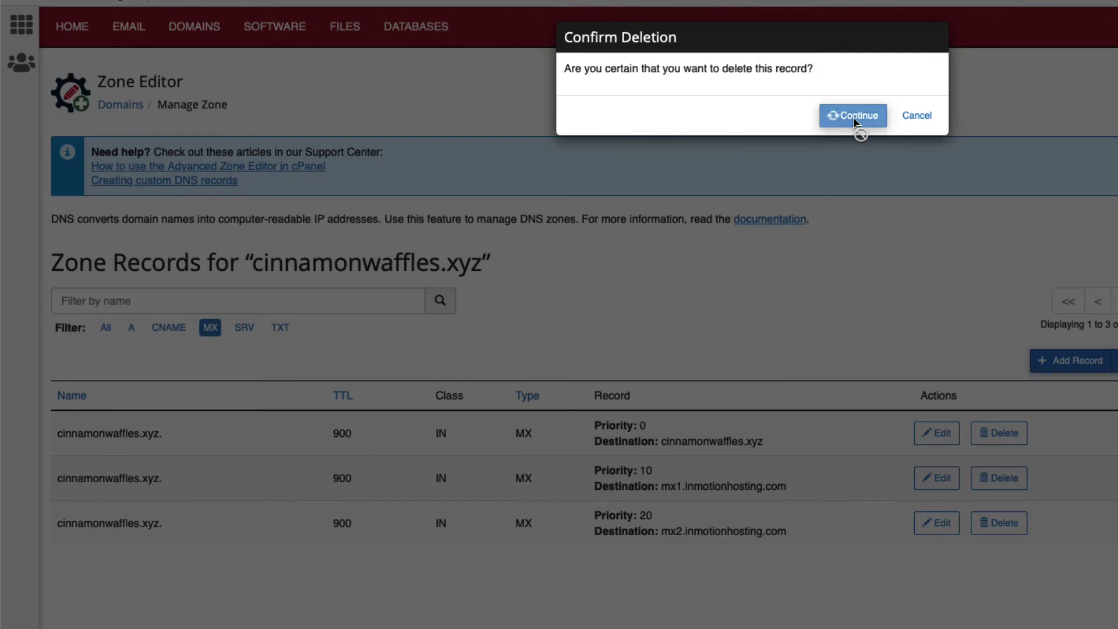